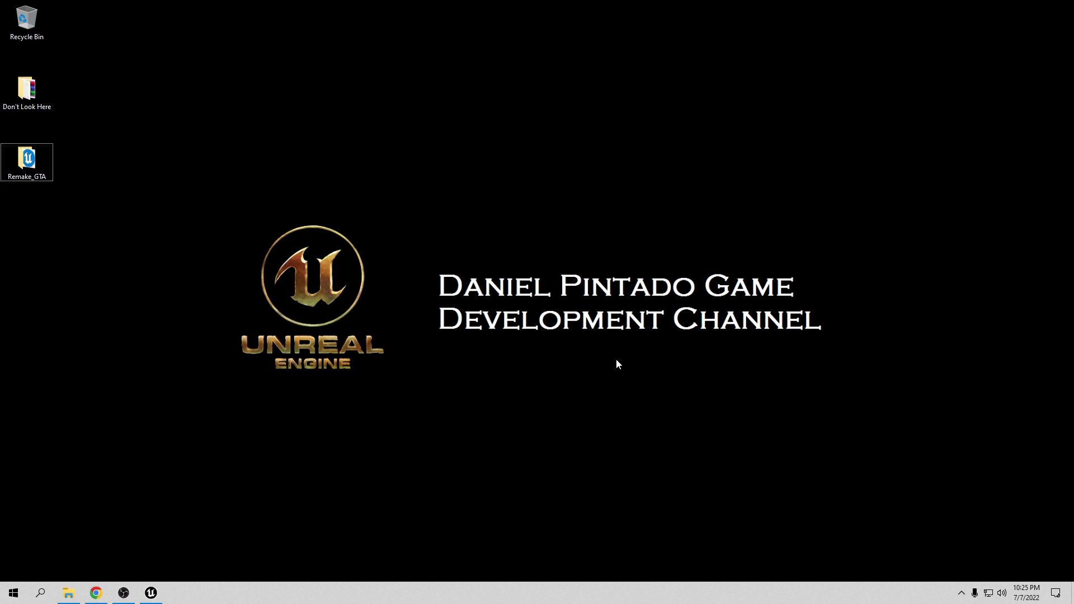
Bring Chrome to the front, showing the creator's Patreon membership page.
click(97, 593)
Review the 1 €, 4,50 € and 9 € Patreon tiers, then switch to the YouTube channel tab.
scroll(457, 410, down, 9)
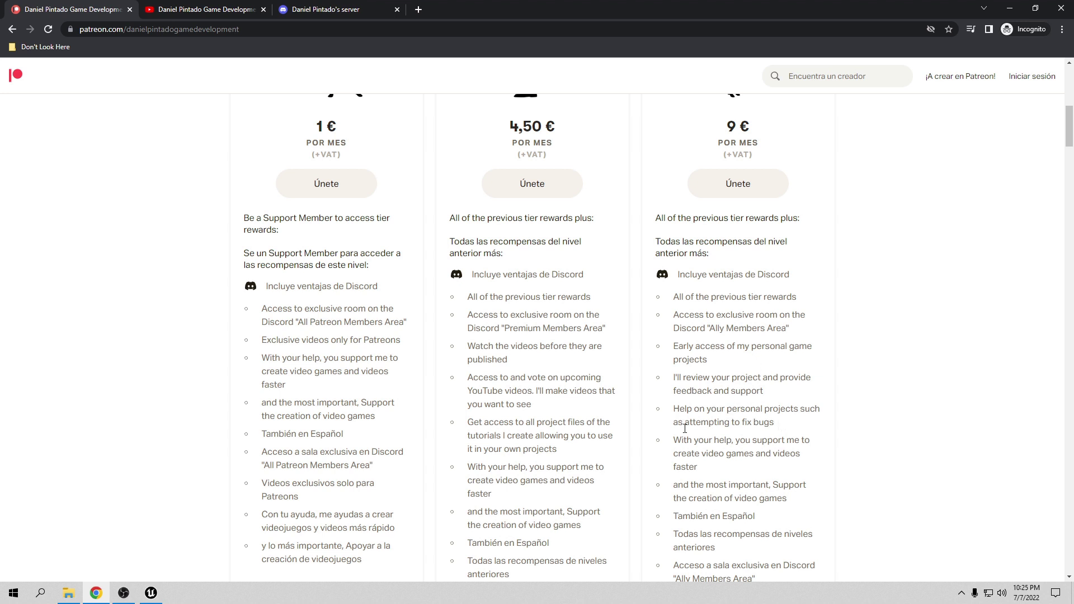
scroll(594, 434, down, 10)
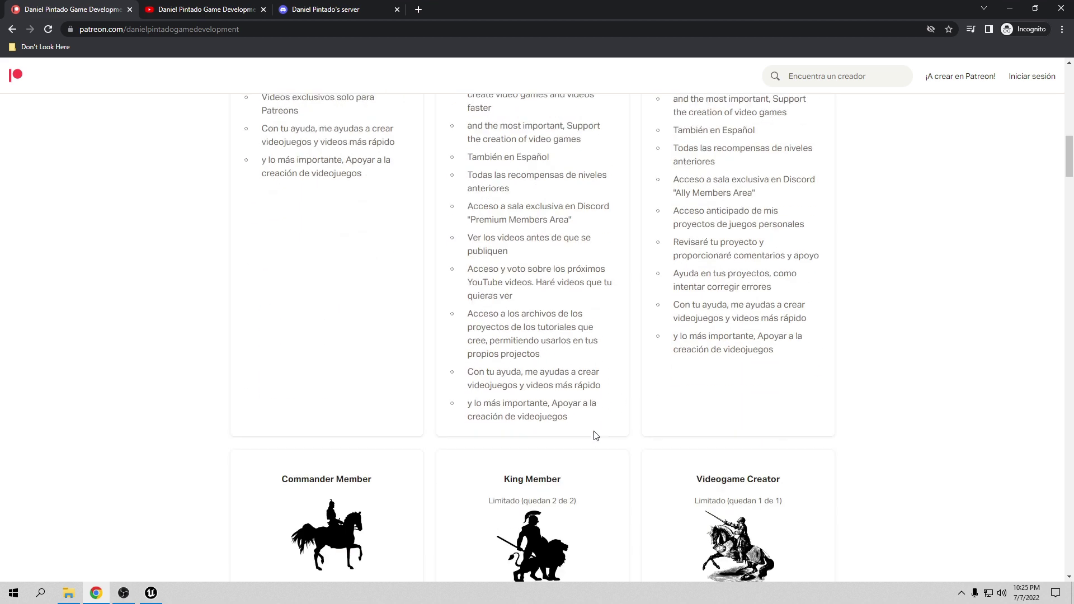
scroll(595, 434, down, 2)
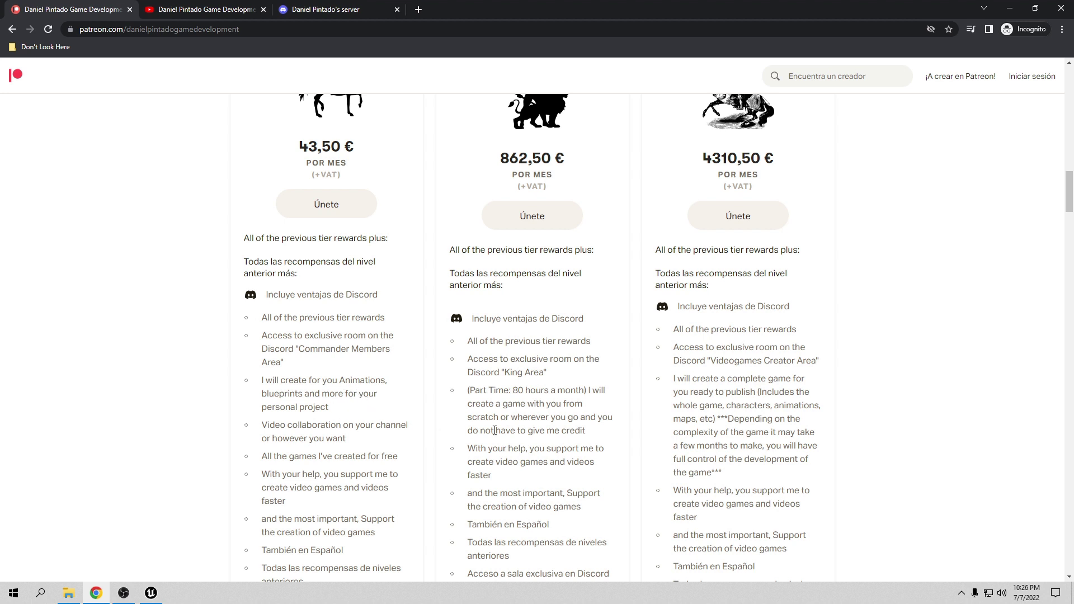
scroll(504, 430, up, 2)
scroll(519, 431, up, 2)
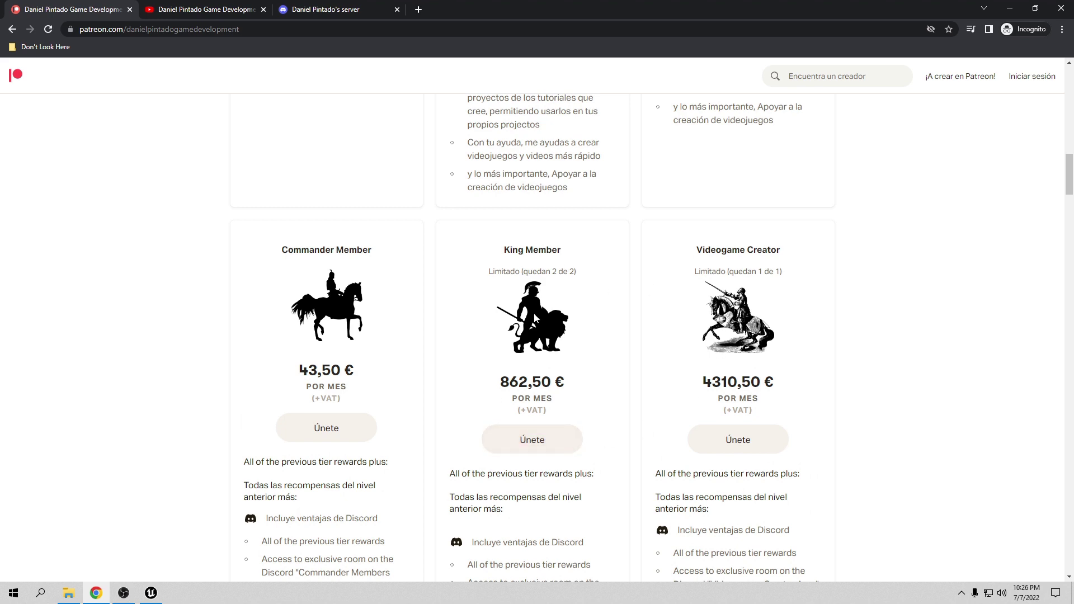
scroll(432, 259, up, 9)
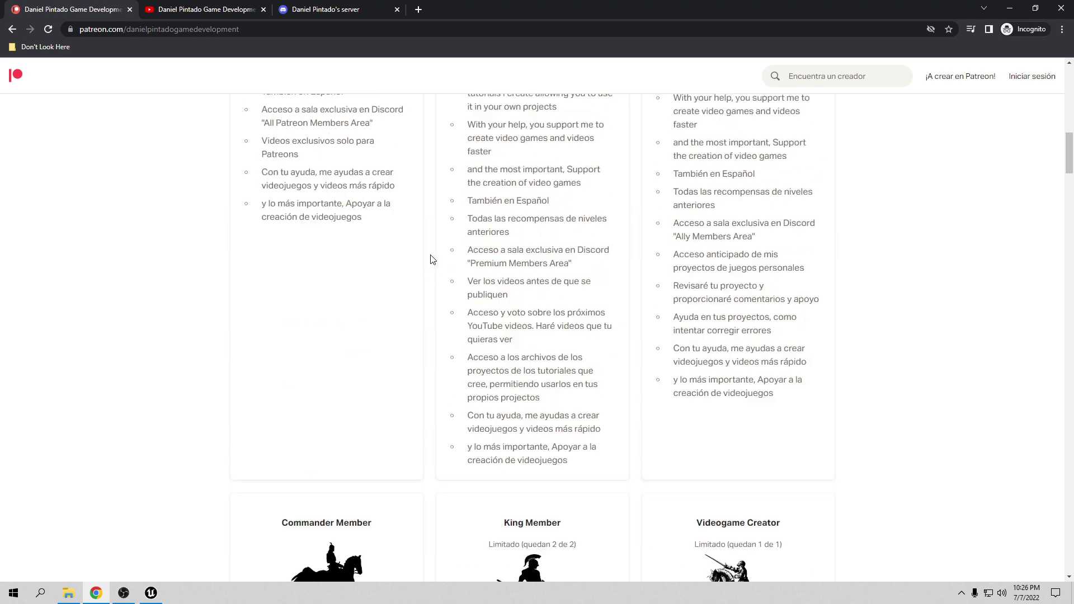
scroll(435, 258, up, 11)
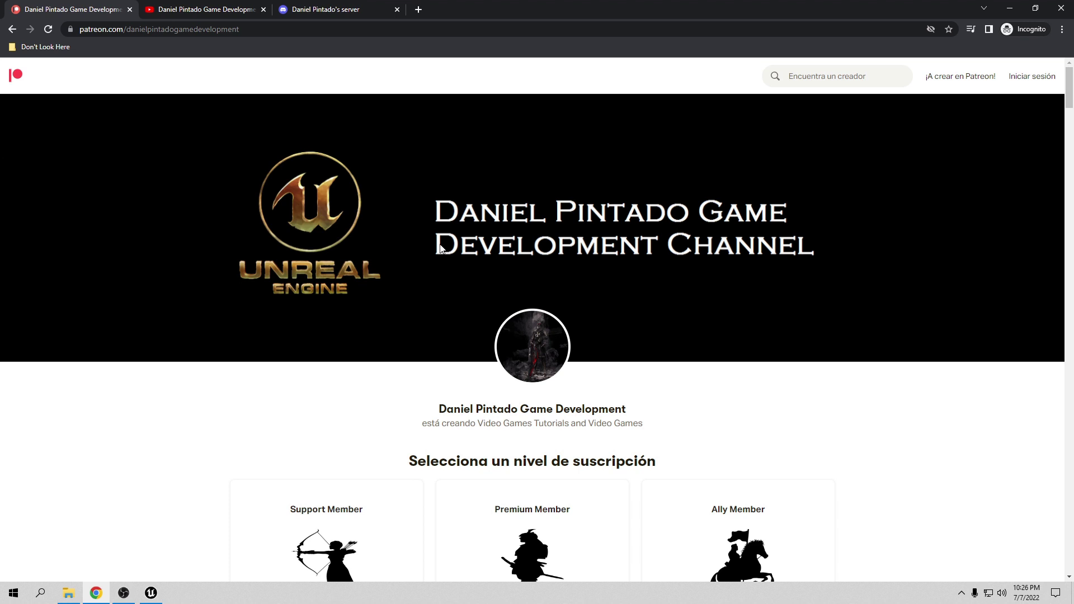
click(227, 9)
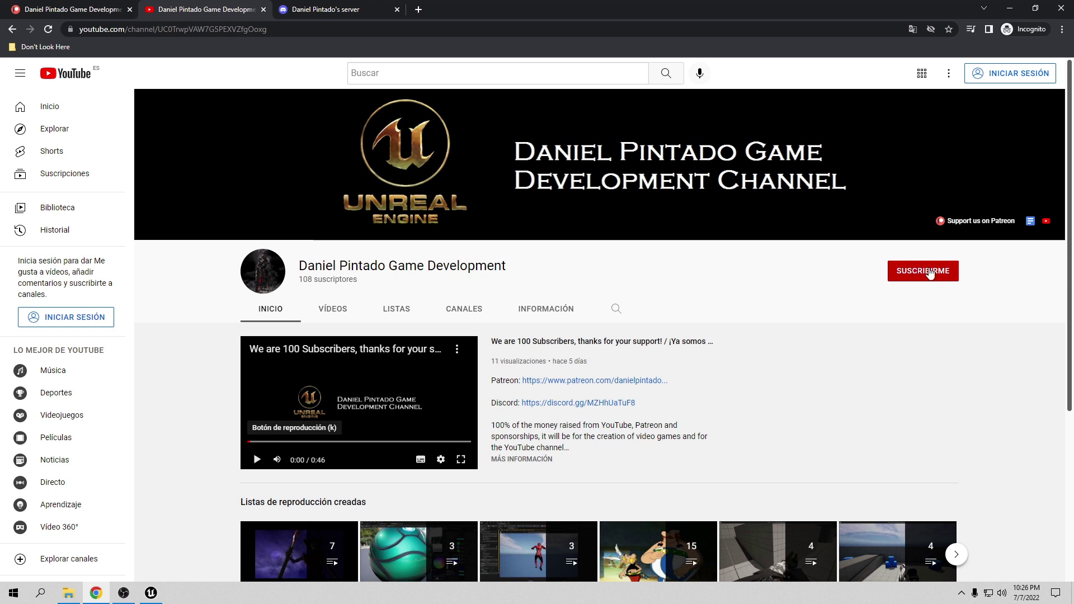
Open the All Patreon Videos Google Doc from the channel banner, read through it, and close it.
click(1030, 222)
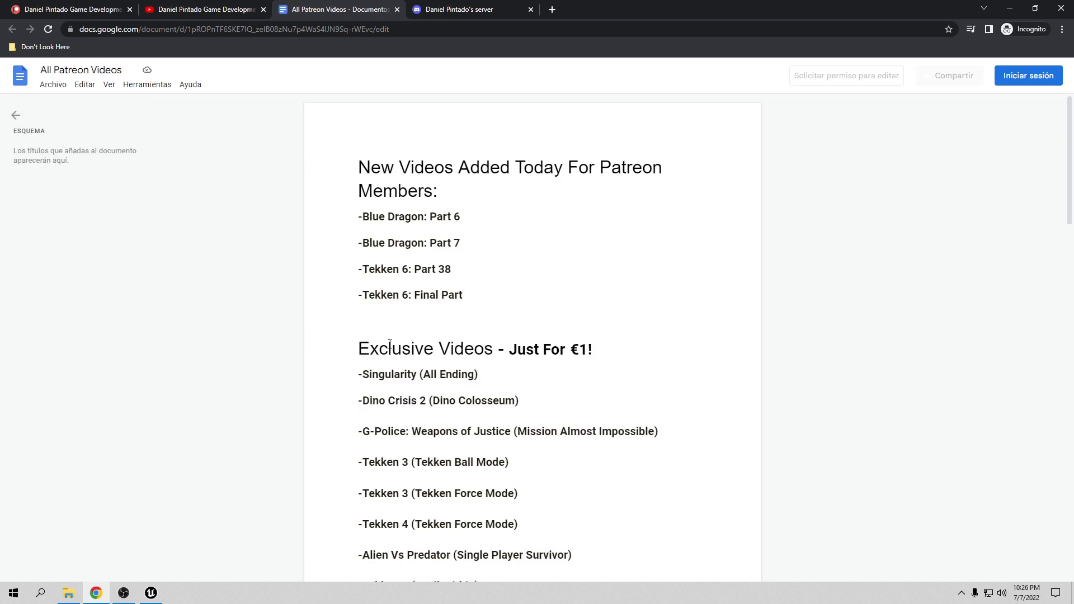
scroll(464, 358, down, 10)
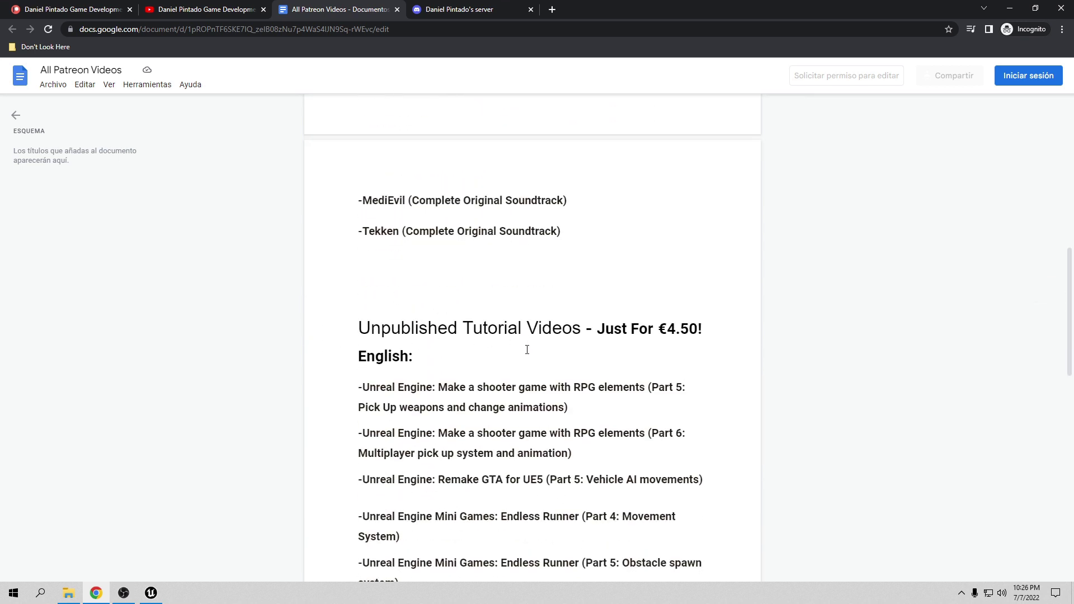
scroll(726, 372, down, 12)
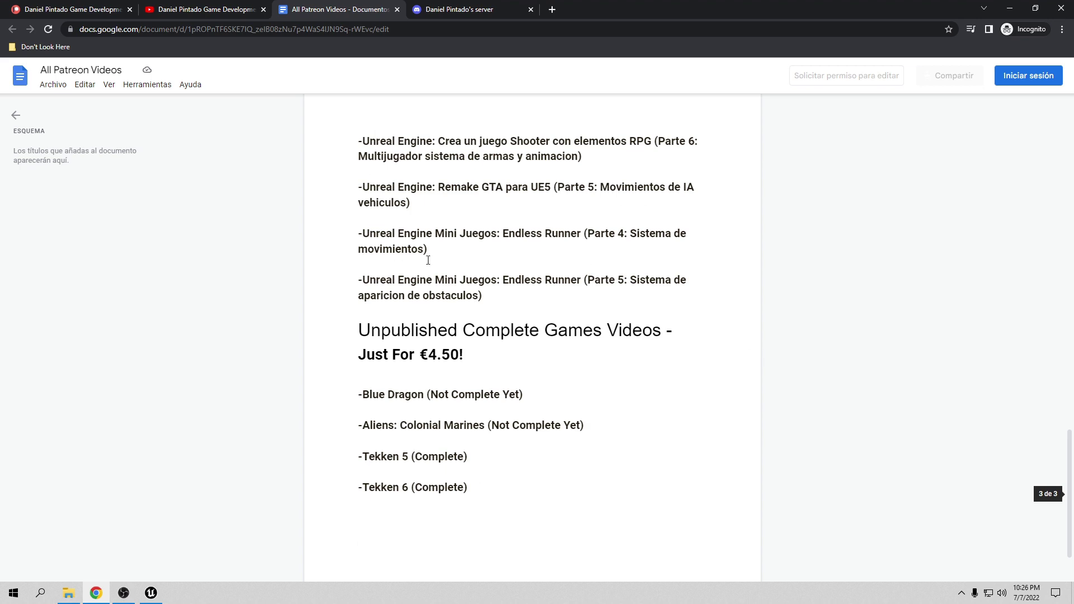
scroll(653, 356, up, 6)
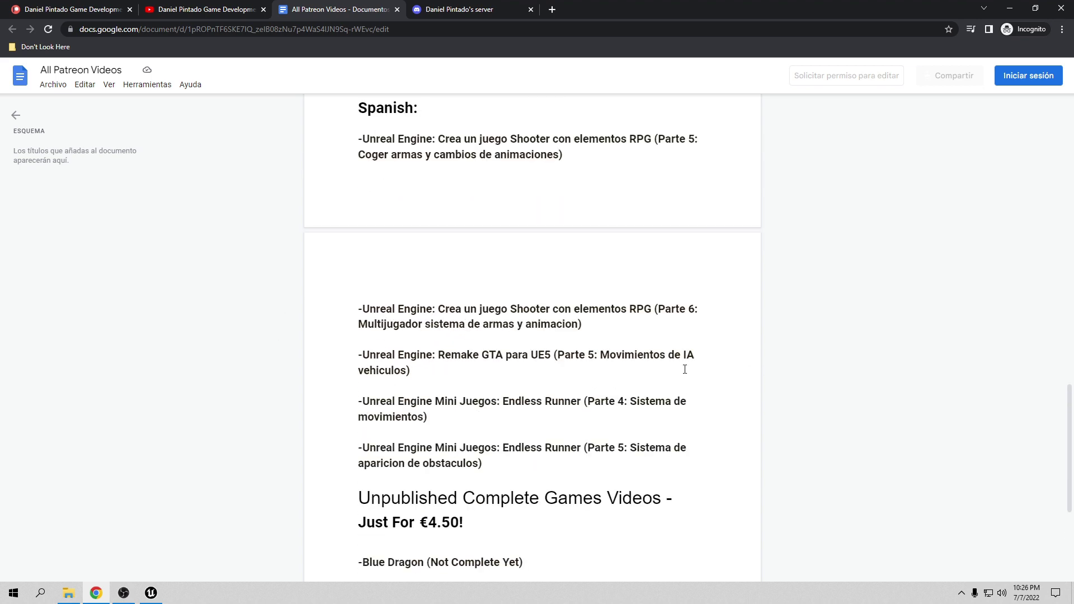
scroll(824, 336, up, 13)
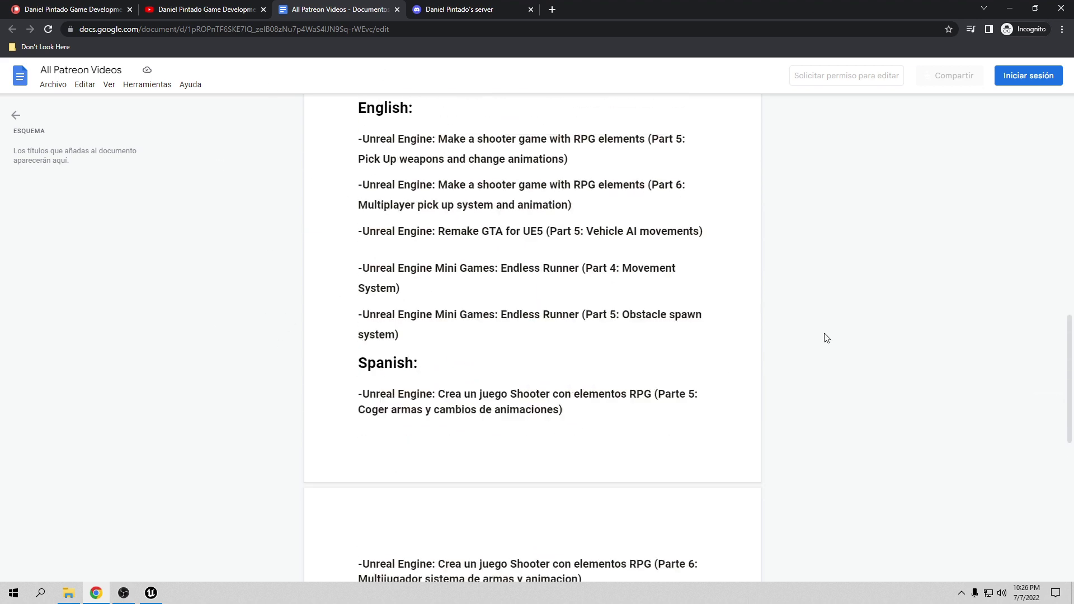
scroll(806, 347, up, 4)
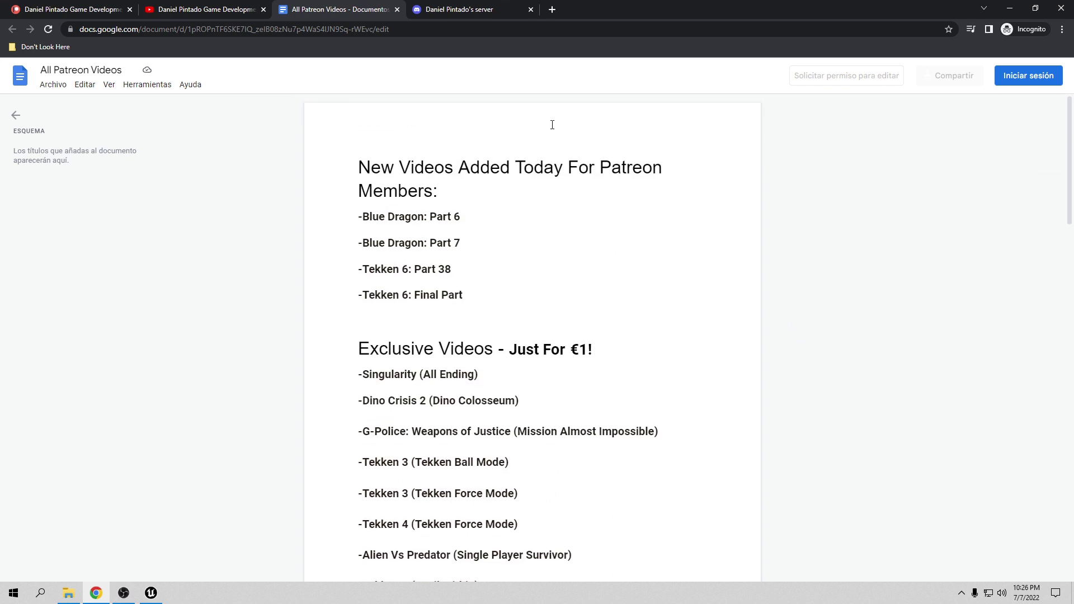
click(397, 10)
click(347, 12)
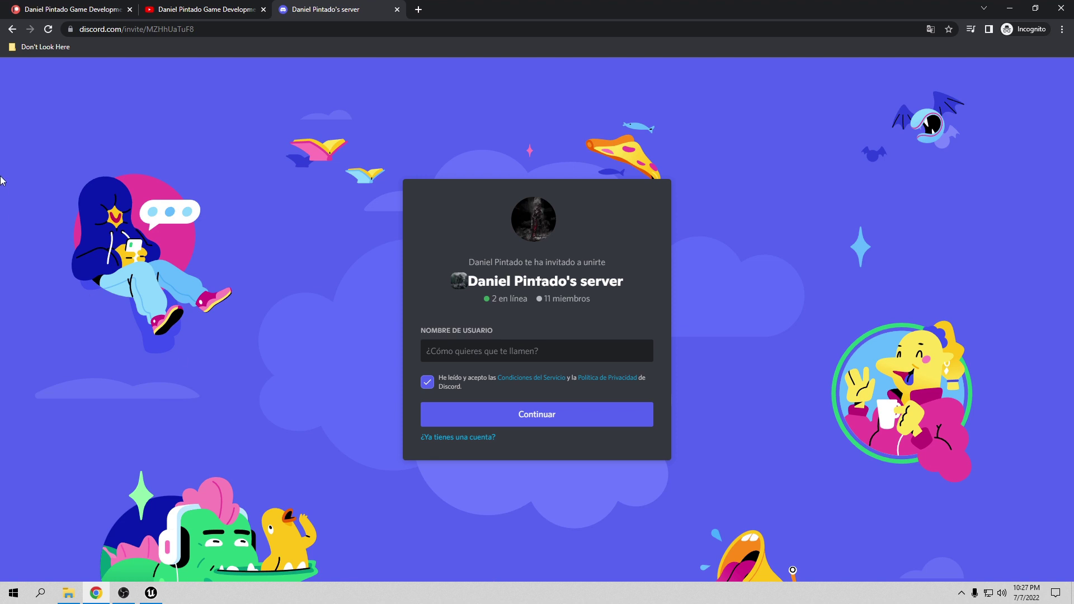
Leave the Discord invite page by returning to the YouTube channel tab.
click(202, 10)
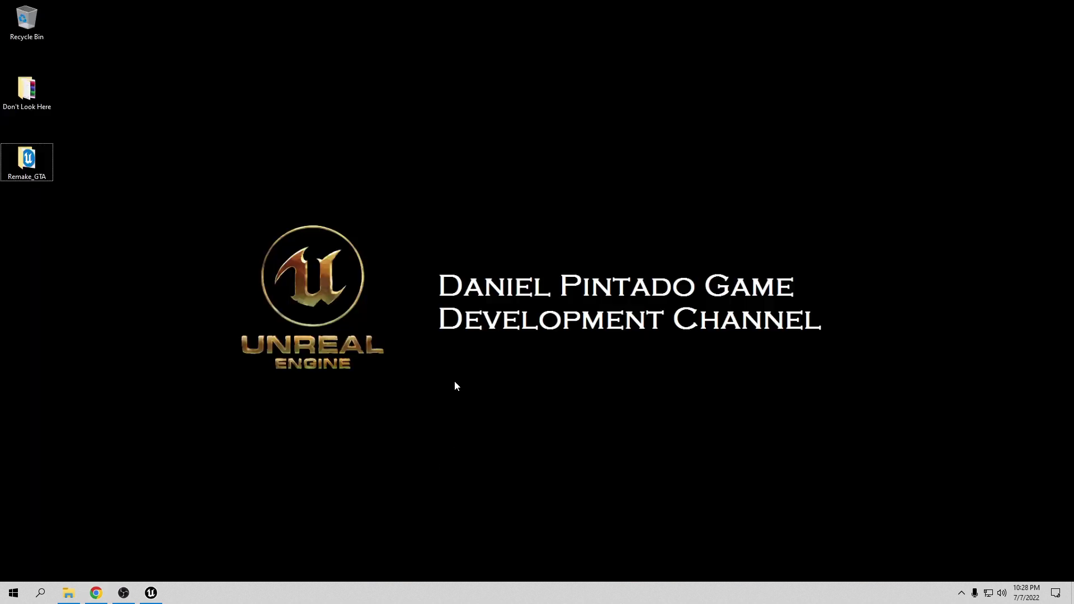
Play-test TestMap in the Remake_GTA editor, stop with Esc, and turn the view toward the pillars.
click(151, 593)
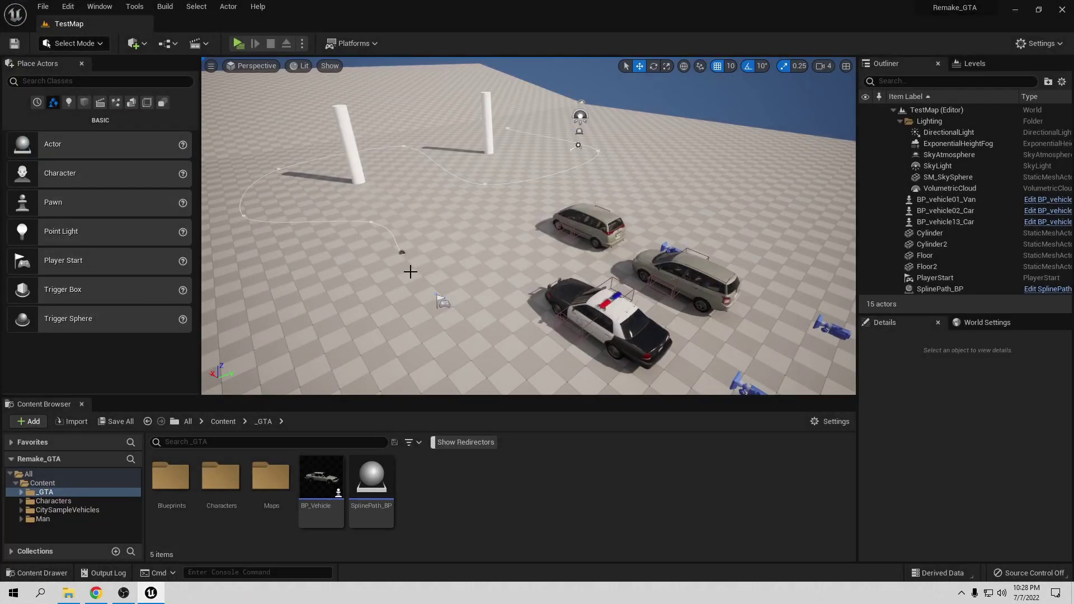
click(238, 47)
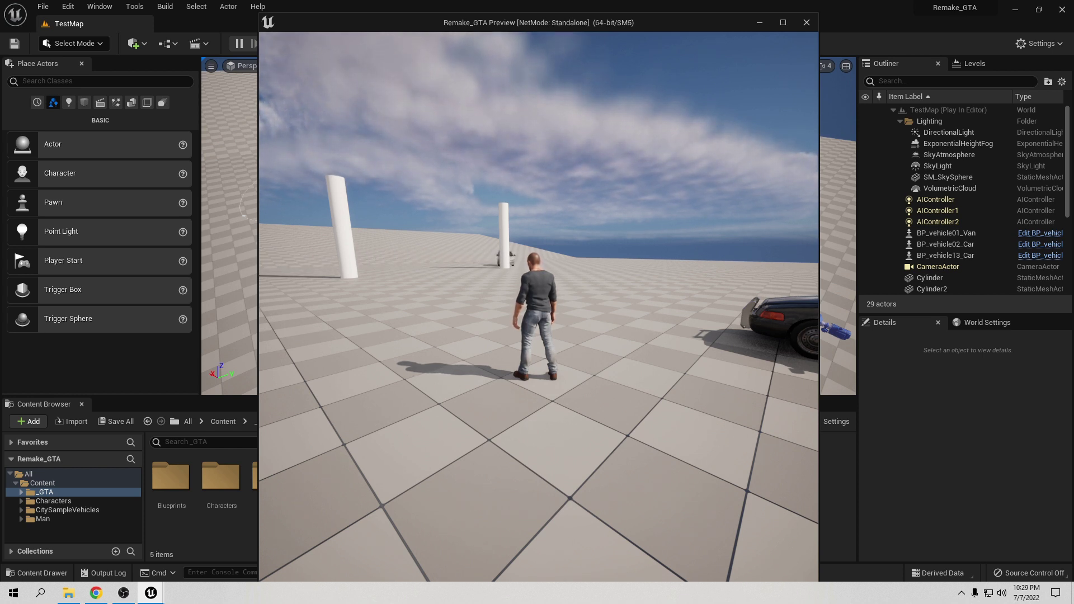
key(Escape)
right_drag(331, 226, 357, 159)
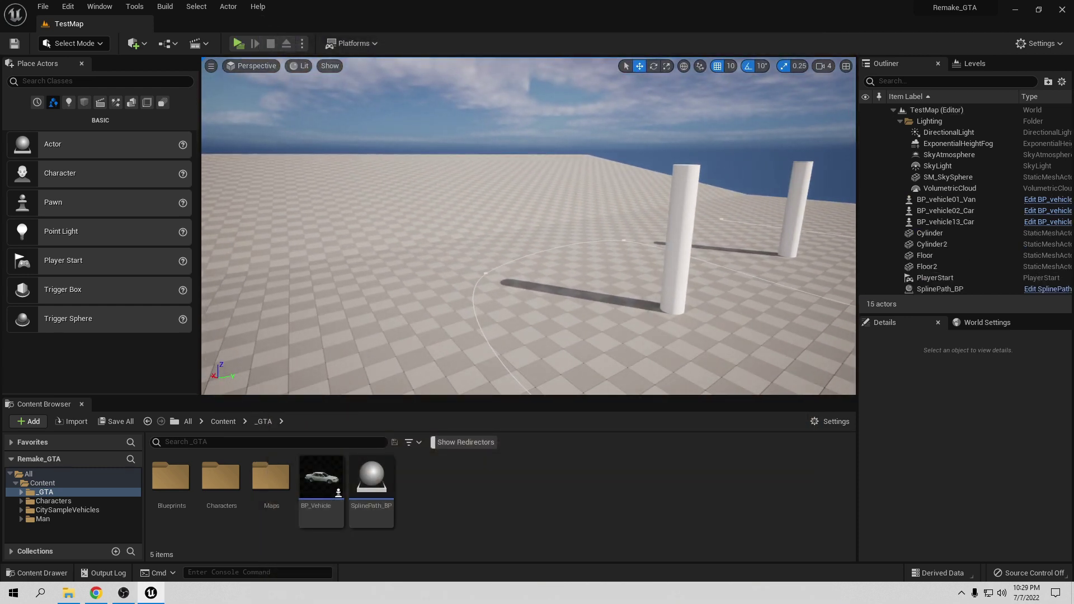
Delete the extra Floor2, try a duplicate floor shifted to X 7980, then delete it too.
click(425, 179)
key(Delete)
right_drag(474, 199, 480, 163)
click(465, 180)
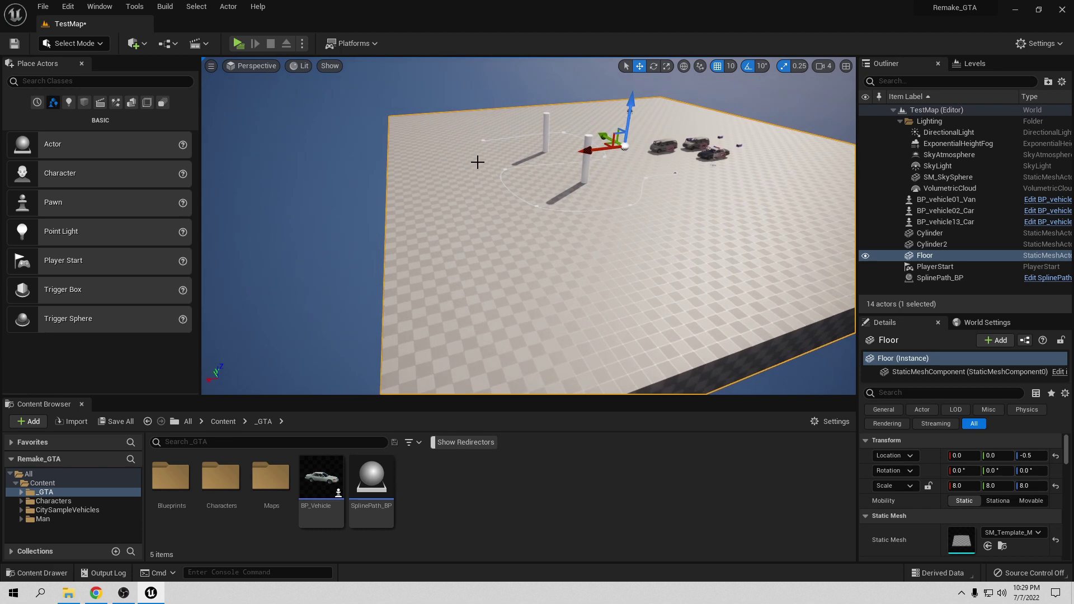
alt+drag(587, 151, 235, 222)
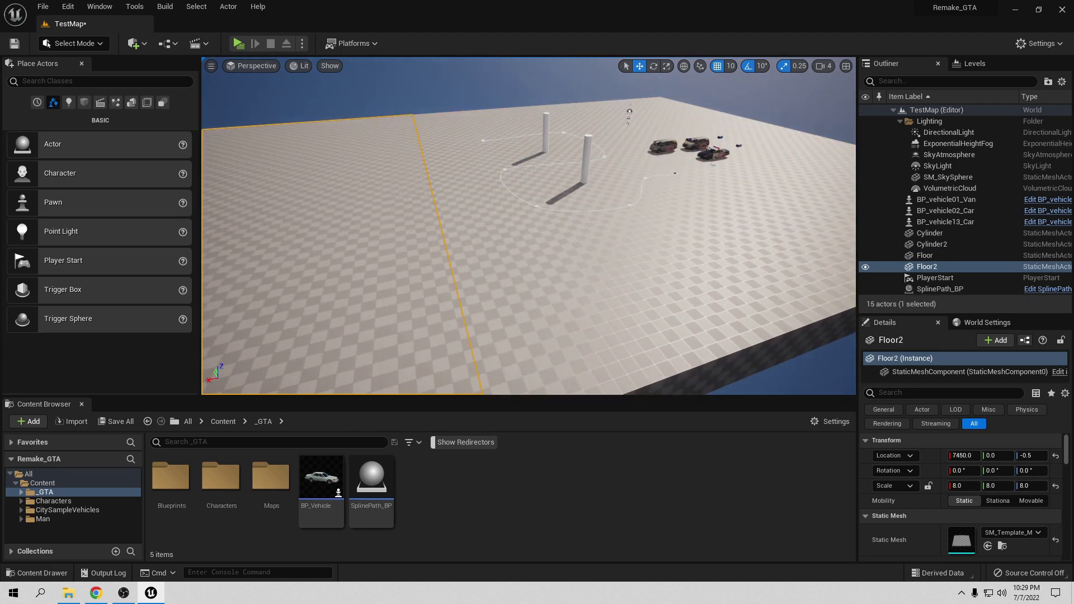
right_drag(410, 208, 410, 208)
mouse_move(395, 195)
mouse_down()
mouse_move(400, 182)
mouse_move(369, 181)
mouse_move(379, 195)
mouse_up()
right_drag(380, 195, 379, 195)
right_drag(470, 257, 470, 257)
key(Delete)
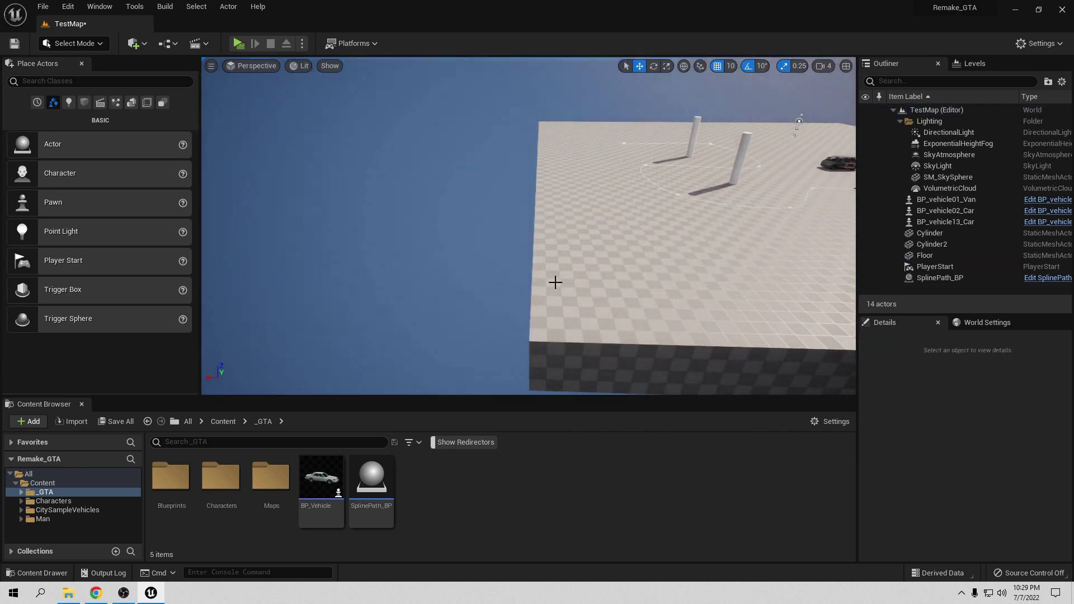
Set the Floor actor's scale to 10 on X, Y and Z, then survey the enlarged level.
click(637, 297)
click(977, 489)
text(10)
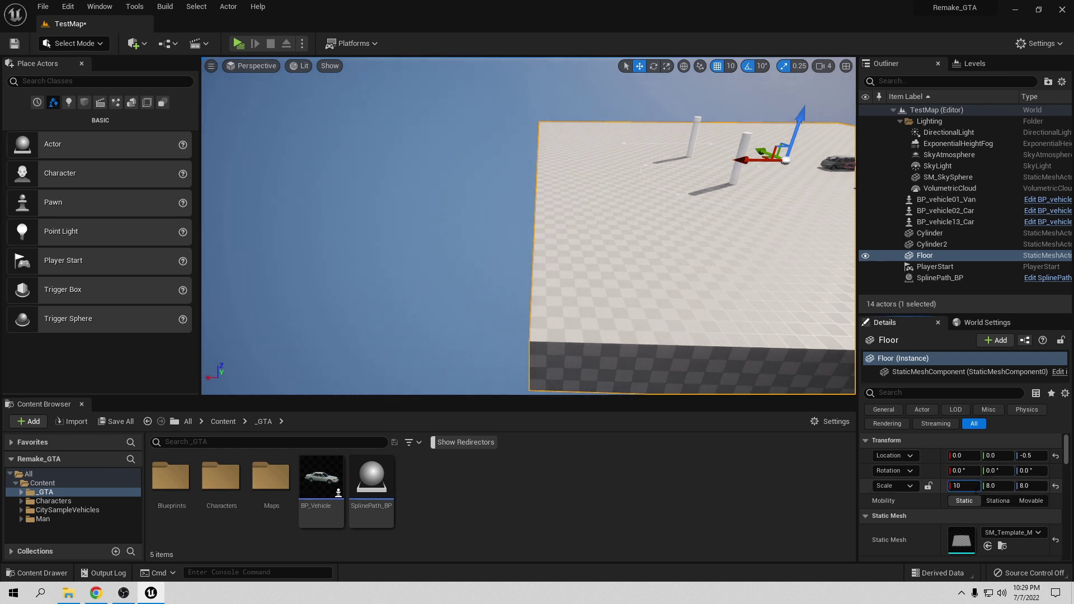
key(Tab)
text(10)
key(Tab)
text(10)
key(Return)
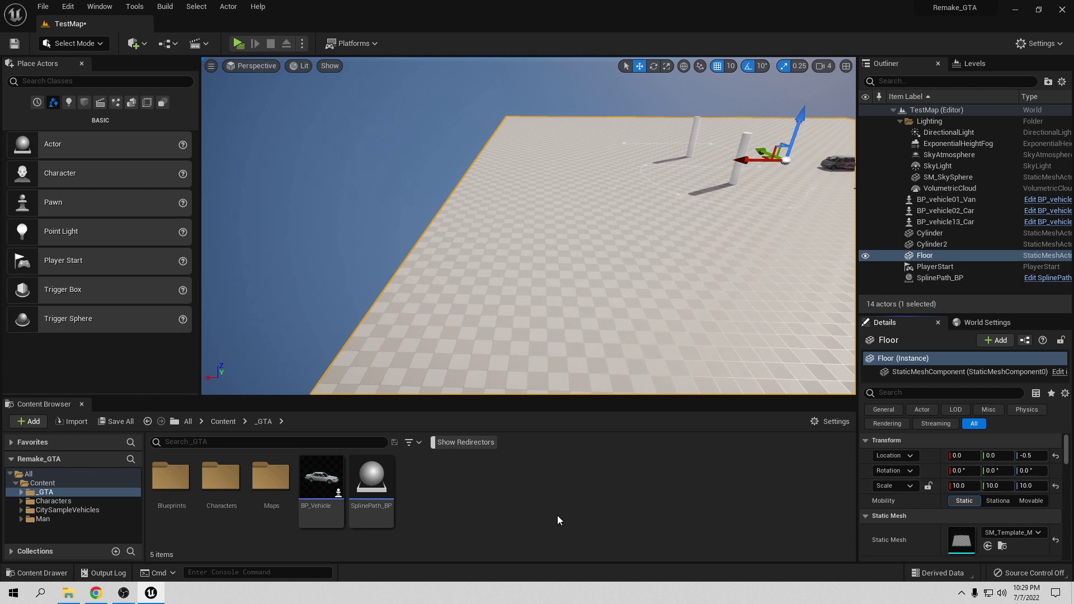
double_click(948, 176)
mouse_move(528, 227)
right_down()
mouse_move(512, 221)
mouse_move(532, 230)
mouse_move(529, 219)
mouse_move(520, 226)
mouse_move(532, 232)
mouse_move(529, 224)
right_up()
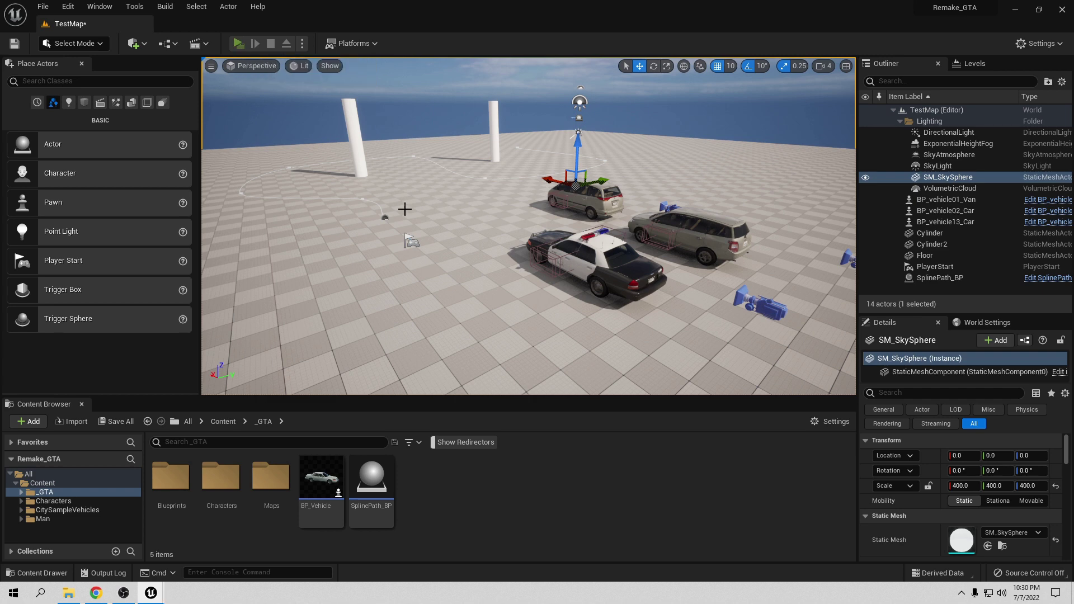
click(239, 43)
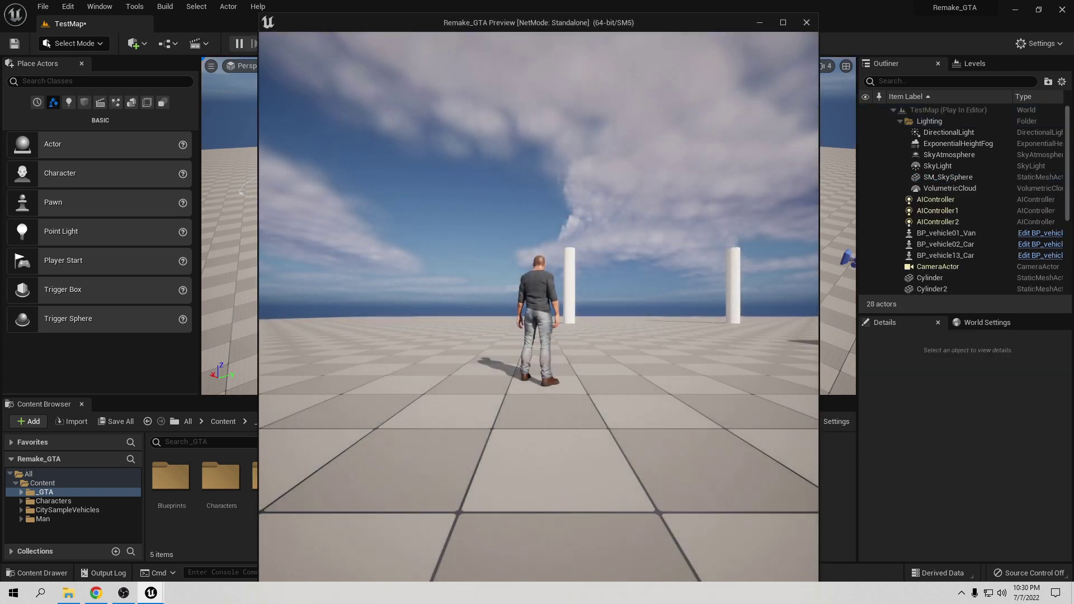
key(a)
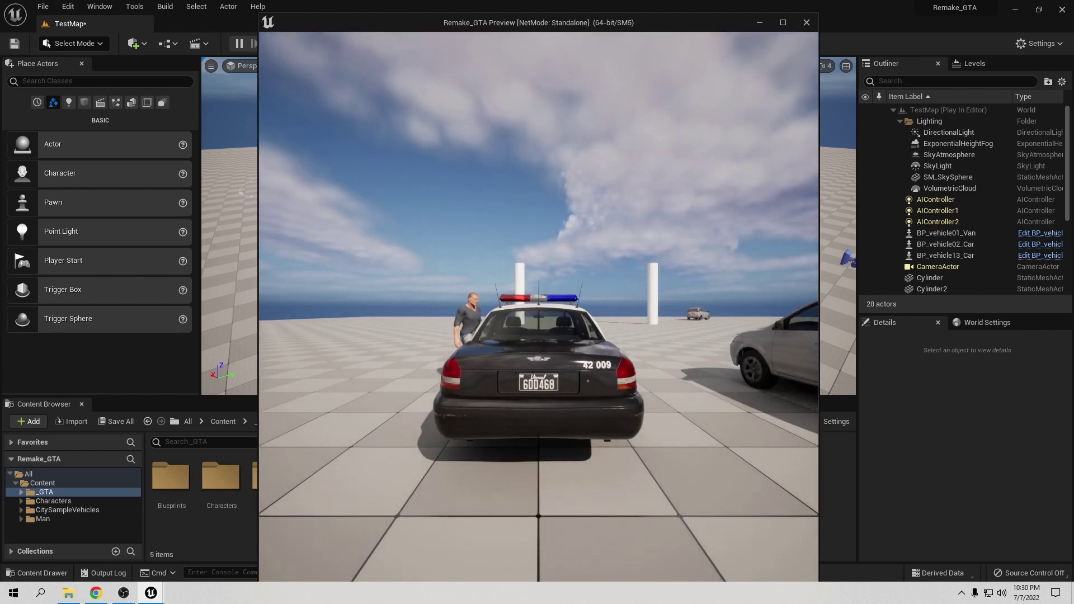
key(Escape)
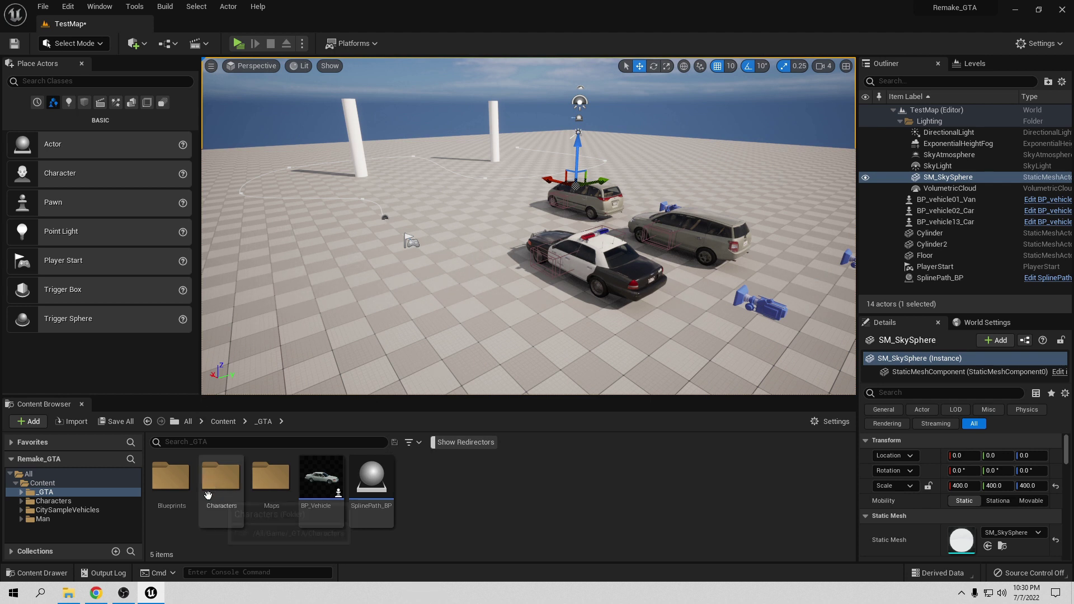
Open DP_Man_BP from the _GTA/Characters folder in the Blueprint editor.
double_click(220, 486)
click(230, 488)
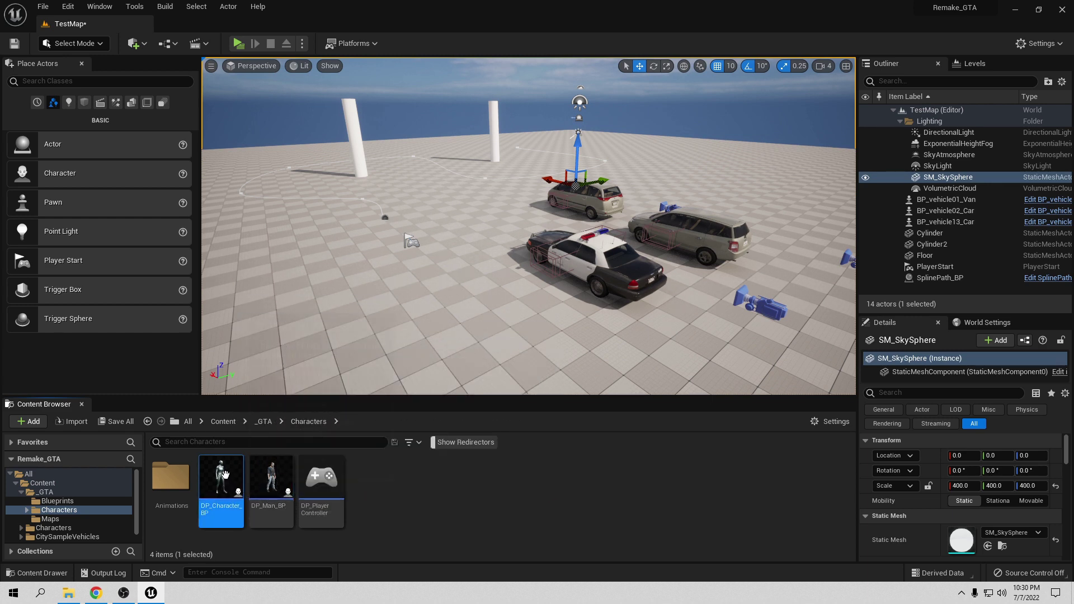
click(273, 483)
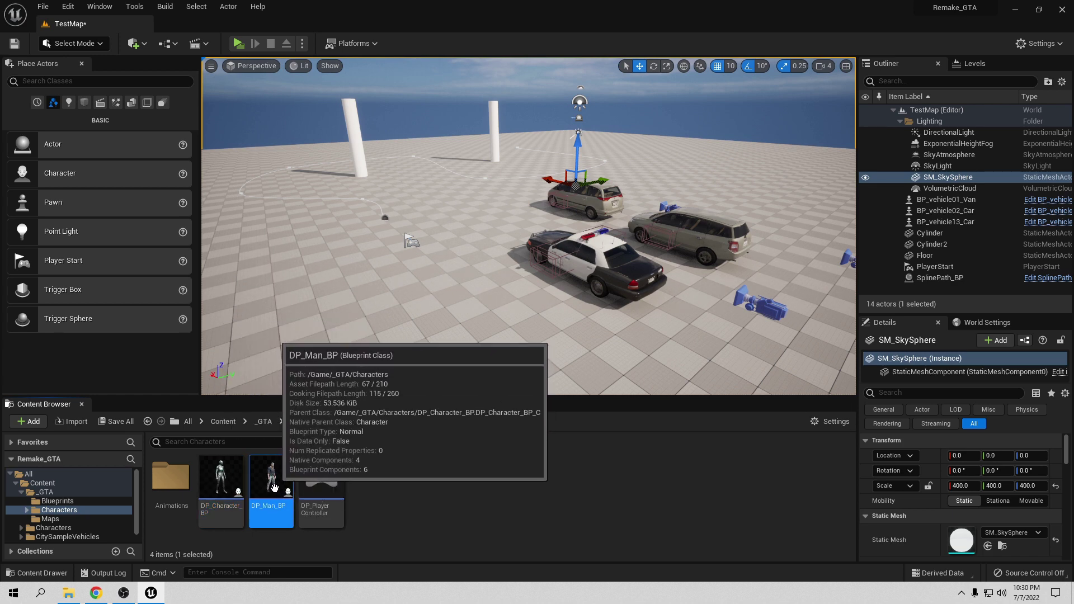
double_click(276, 480)
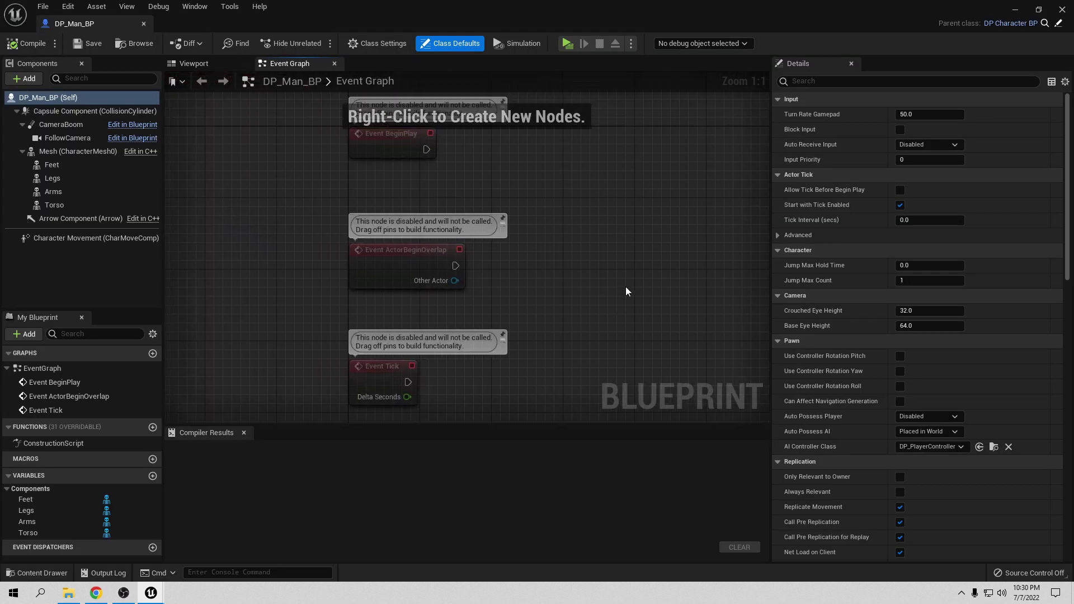
Delete the three disabled default event nodes and add an Event Unpossessed node.
drag(358, 174, 578, 391)
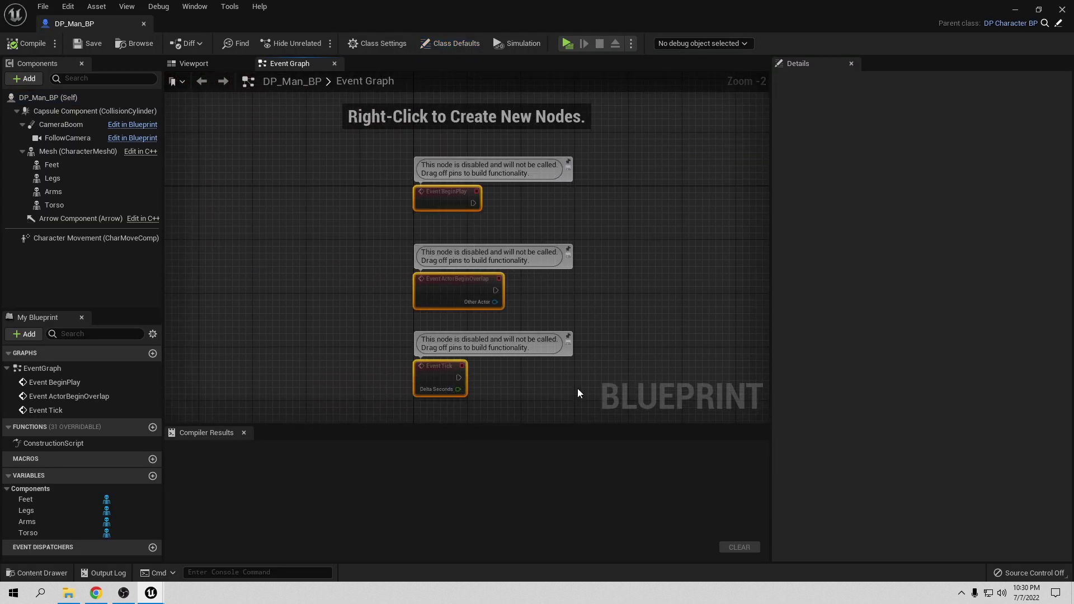
key(Delete)
right_drag(414, 237, 428, 276)
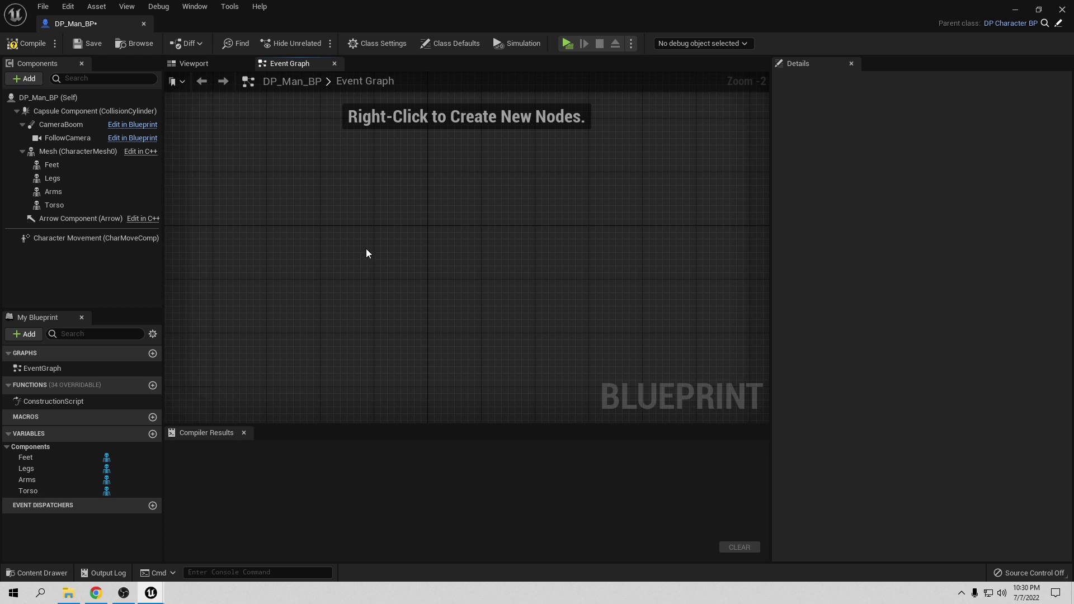
right_click(333, 243)
text(unposs)
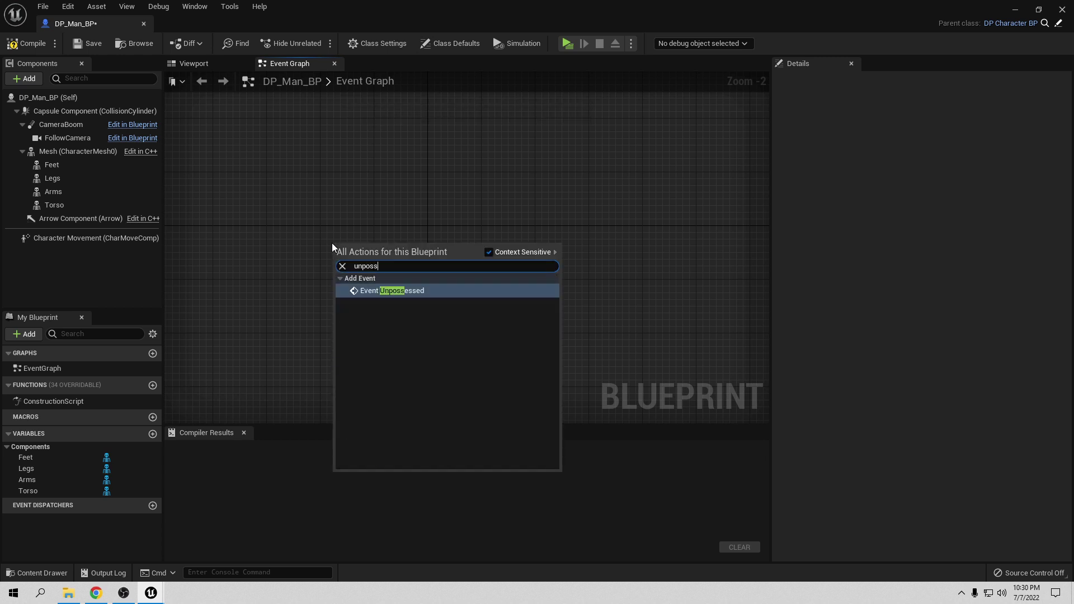
click(397, 288)
scroll(355, 264, up, 2)
right_drag(377, 224, 461, 258)
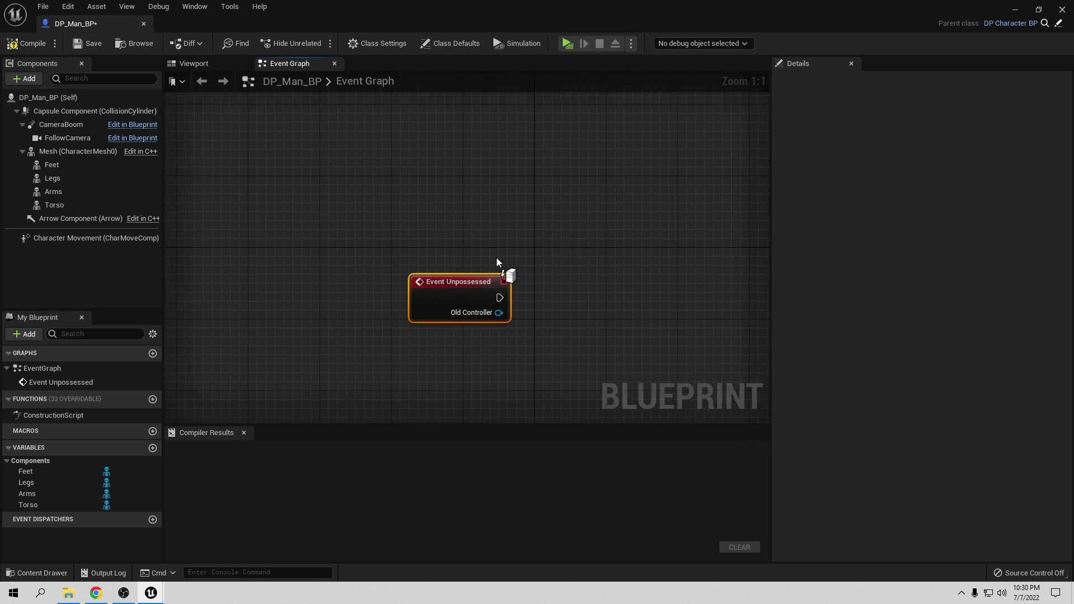
Place a Capsule Component getter below Event Unpossessed and drag a wire out of its pin.
click(135, 43)
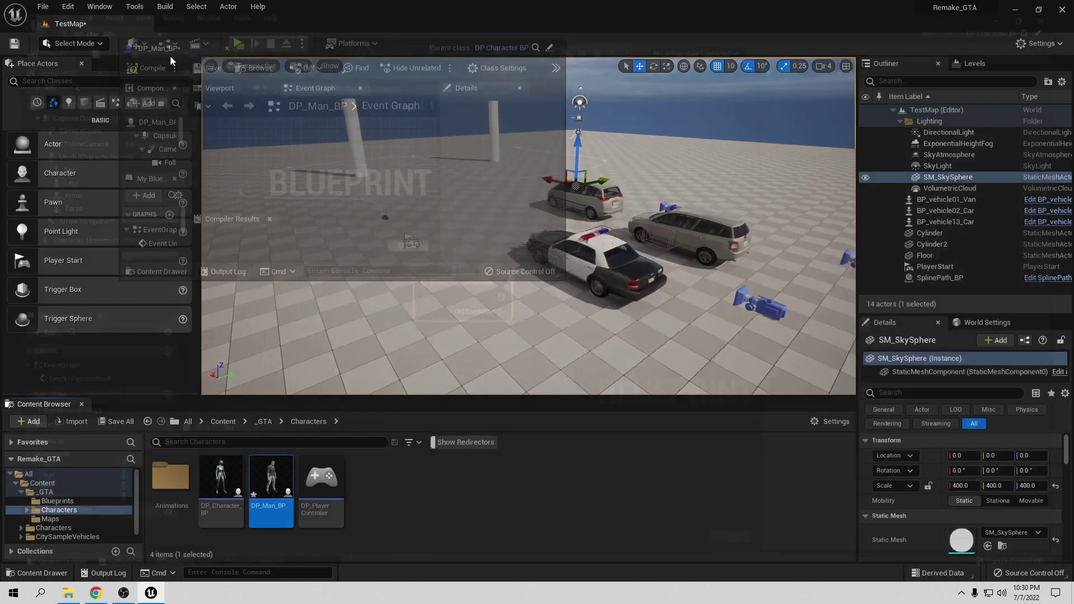
click(208, 24)
right_drag(435, 269, 367, 242)
drag(67, 111, 395, 248)
drag(423, 333, 424, 334)
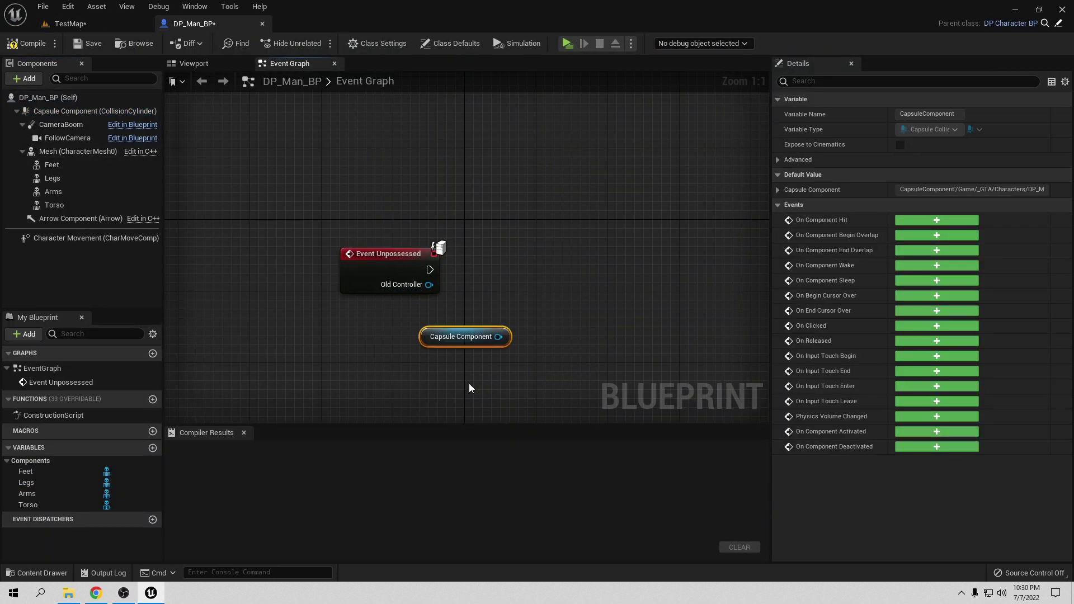
drag(496, 339, 469, 339)
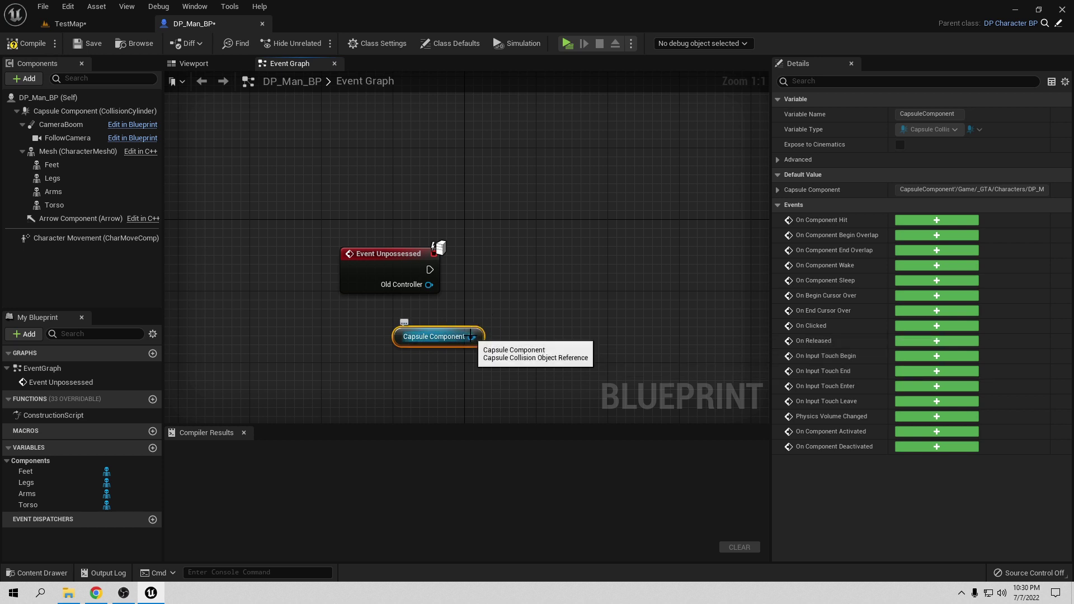
drag(473, 337, 539, 285)
Add Set Collision Enabled (No Collision) on the capsule, executed from Event Unpossessed.
text(set)
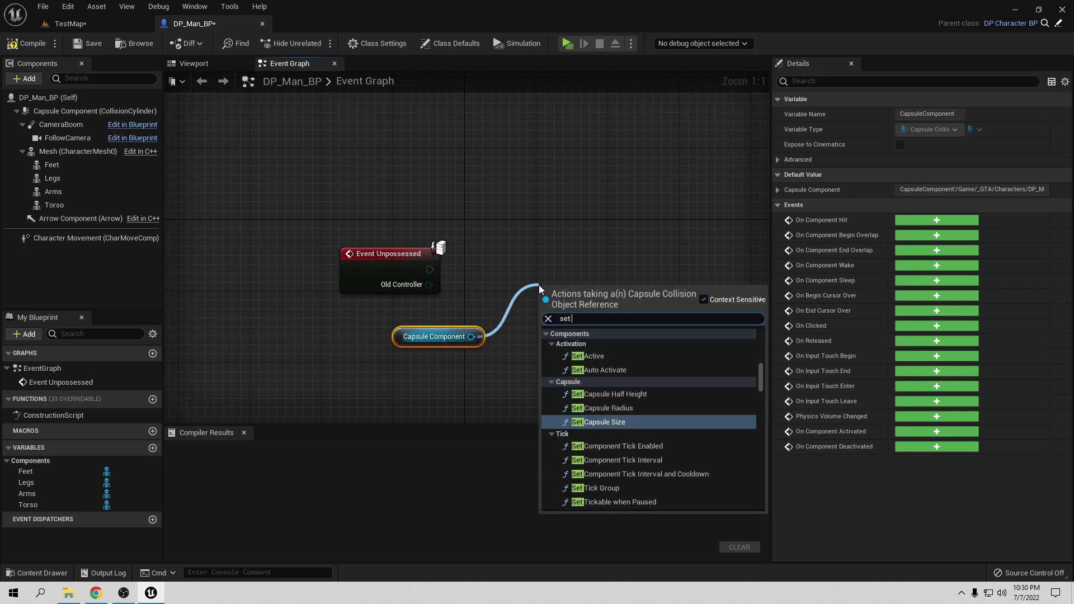
text( col)
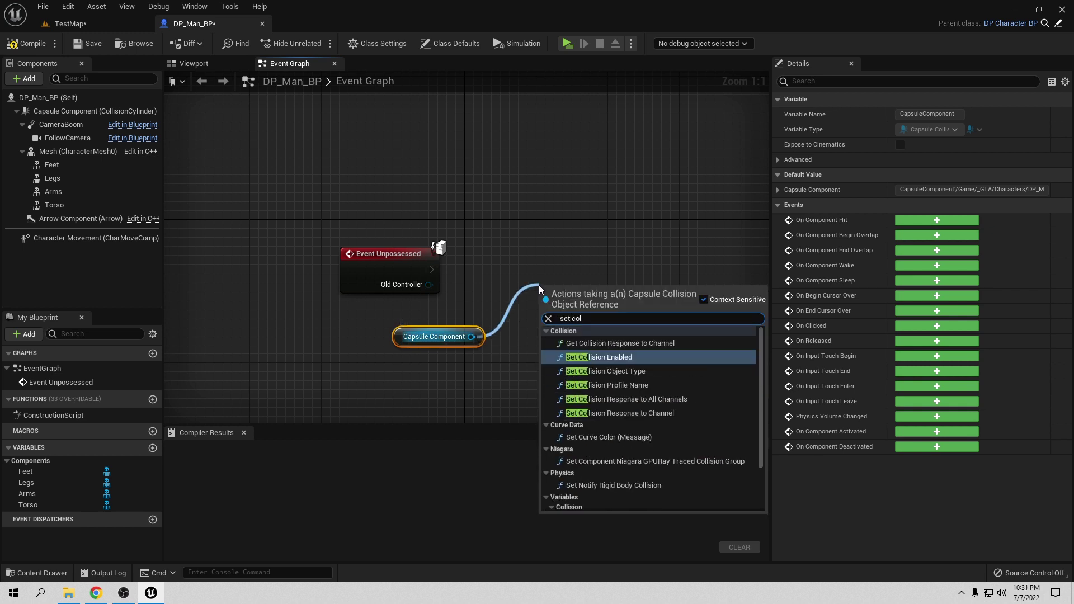
click(607, 355)
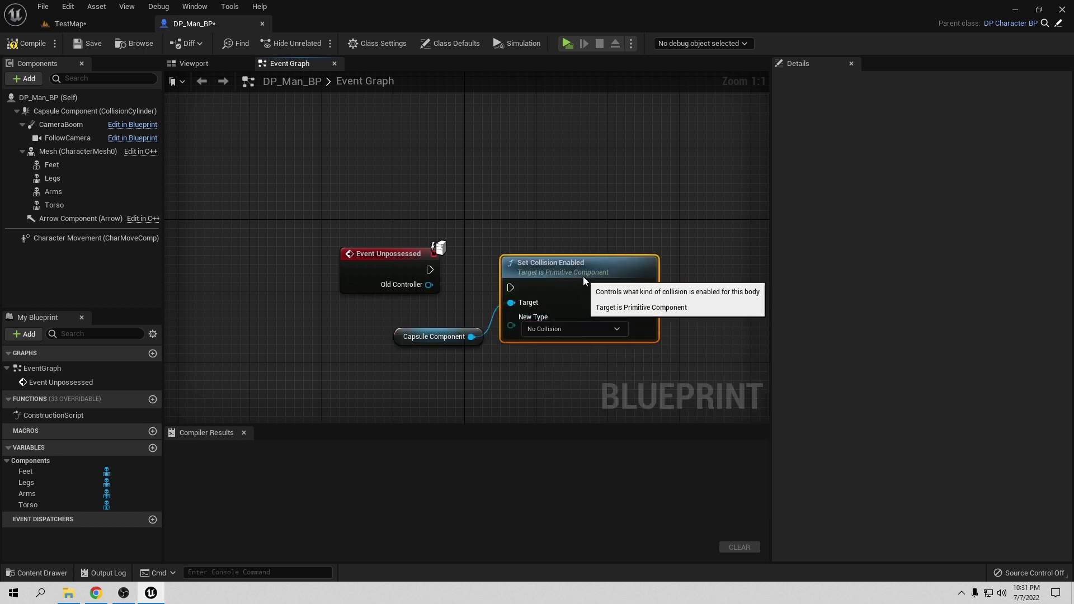
drag(584, 285, 593, 276)
drag(430, 270, 535, 282)
key(q)
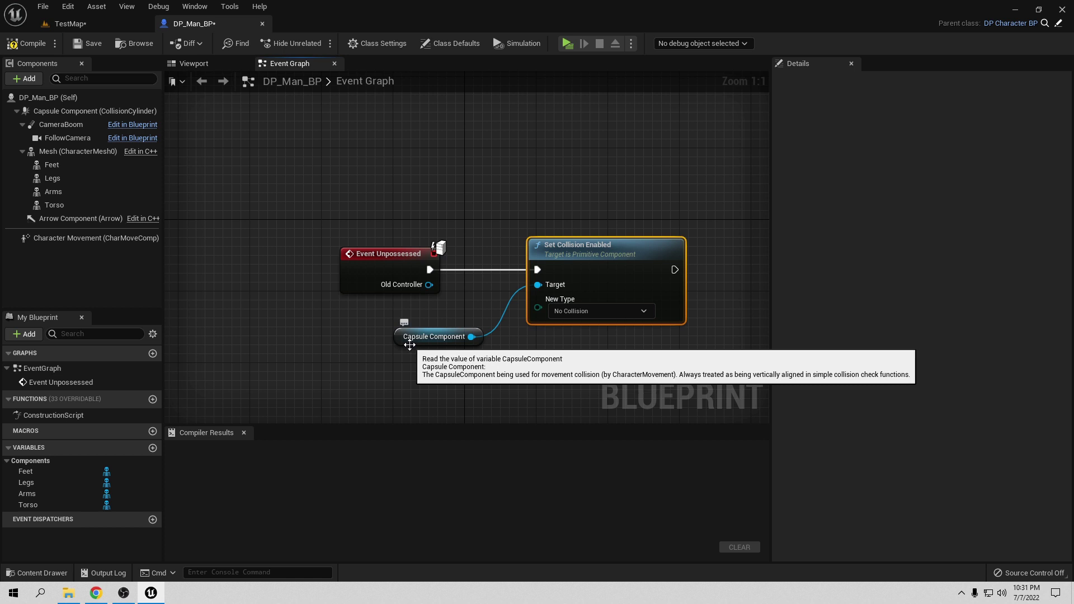
drag(455, 340, 508, 340)
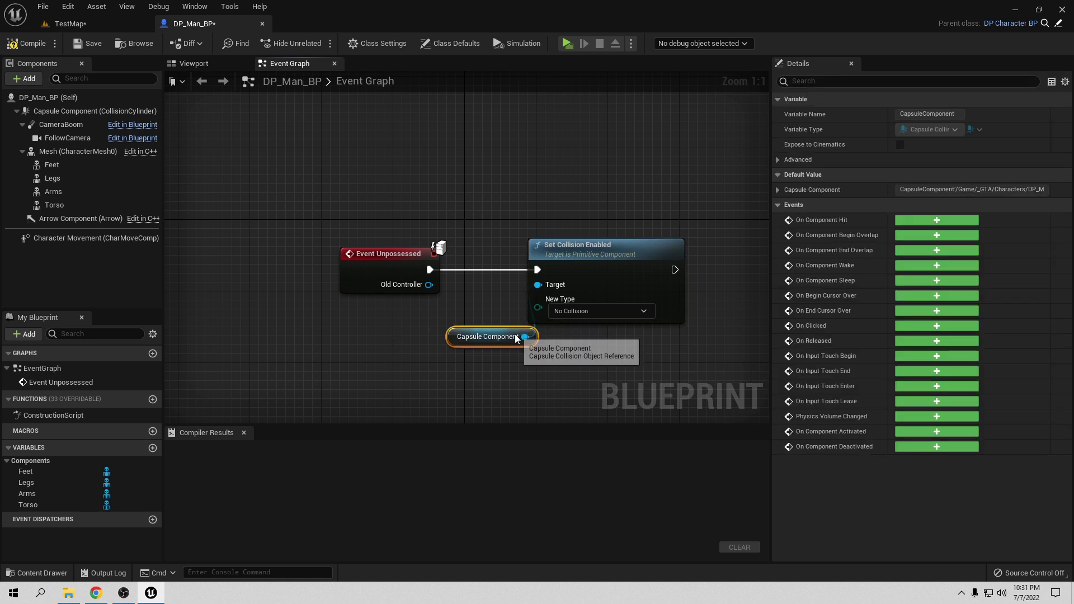